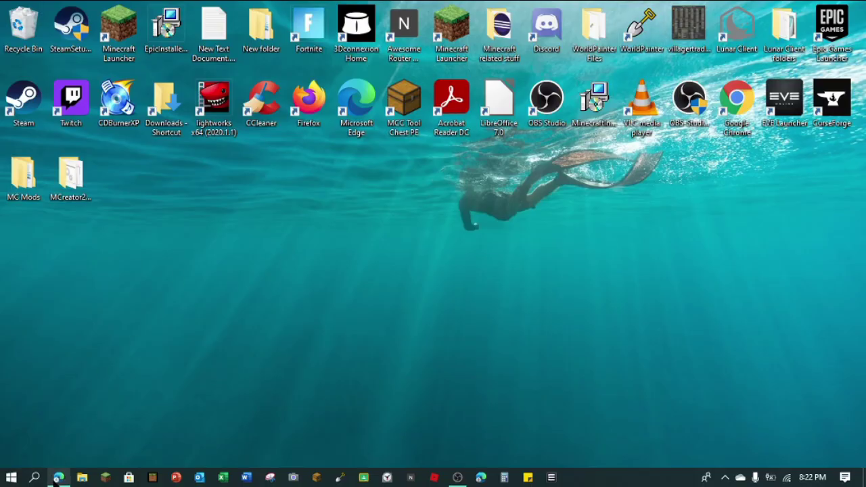
Step: Request the Windows x64 archive jre-8u271-windows-x64.tar.gz from Oracle's Java SE Runtime Environment page, accepting the license agreement
{"action": "left_click", "coordinate": [97, 9]}
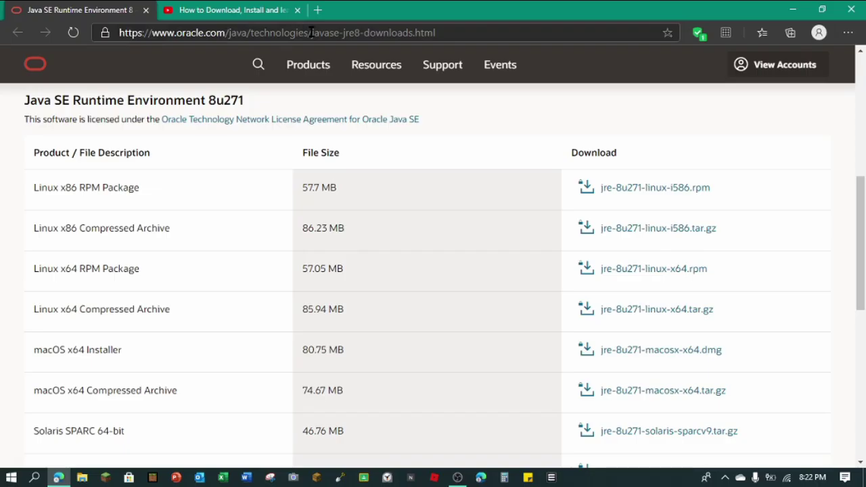
{"action": "scroll", "coordinate": [539, 223], "scroll_direction": "down", "scroll_amount": 5}
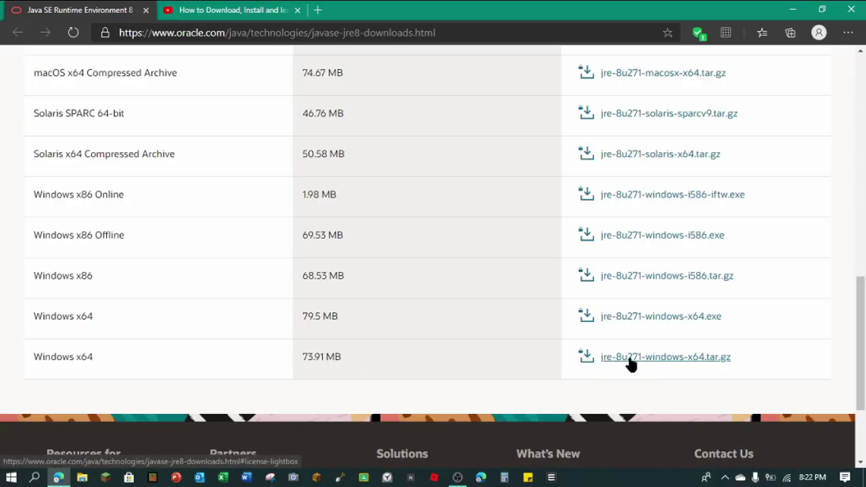
{"action": "left_click", "coordinate": [694, 362]}
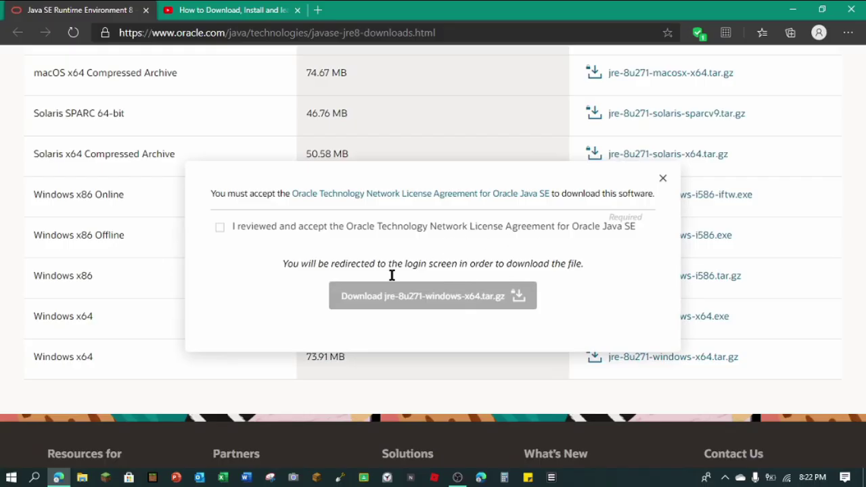
{"action": "left_click", "coordinate": [220, 229]}
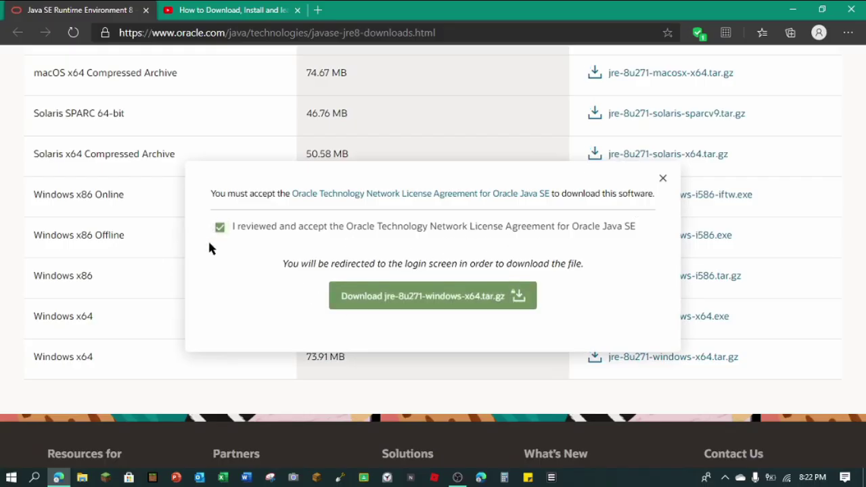
{"action": "left_click", "coordinate": [410, 300]}
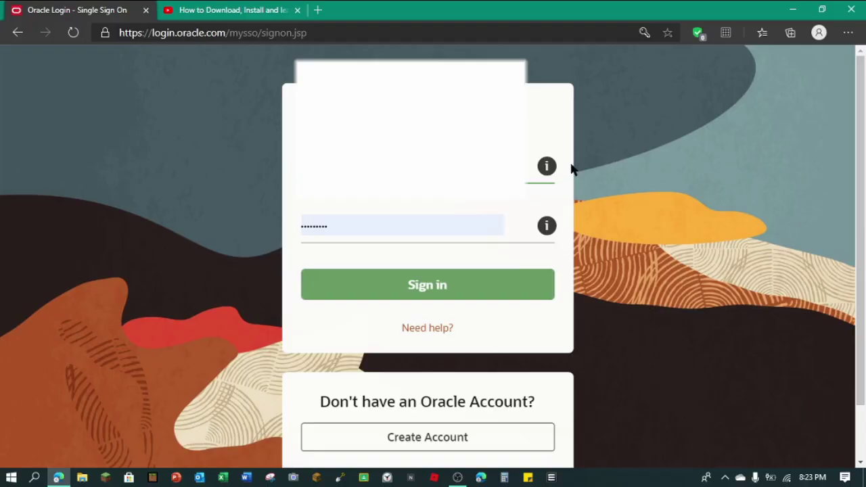
Step: Sign in to Oracle with the filled-in credentials to download the archive, and minimize the browser once the download finishes
{"action": "mouse_move", "coordinate": [549, 166]}
{"action": "left_click", "coordinate": [426, 292]}
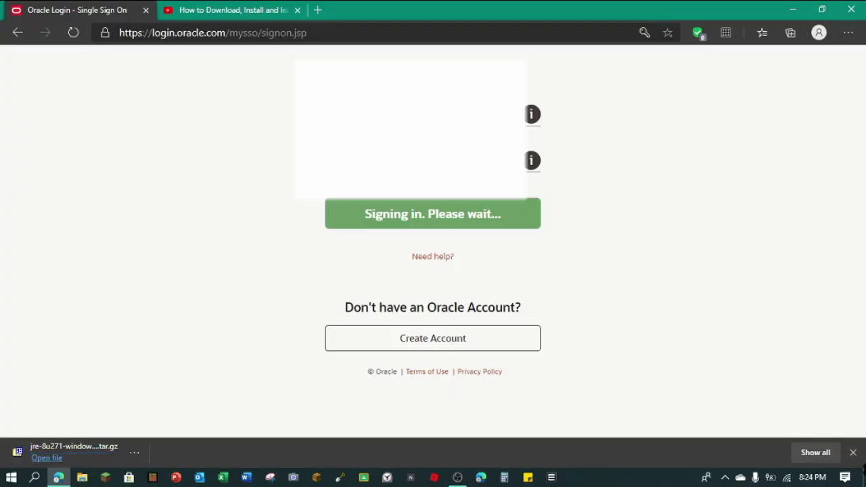
{"action": "left_click", "coordinate": [853, 452]}
{"action": "left_click", "coordinate": [793, 10]}
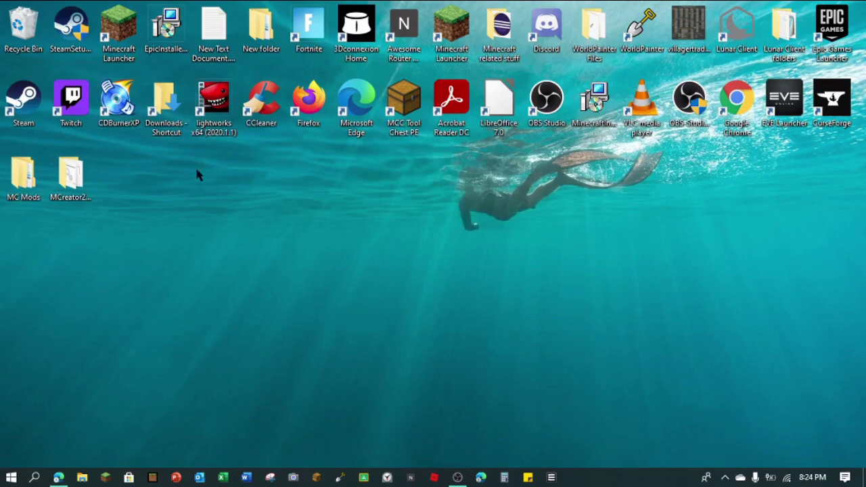
Step: Move jre-8u271-windows-x64.tar.gz from the Downloads folder to the desktop and clear the open windows
{"action": "double_click", "coordinate": [161, 112]}
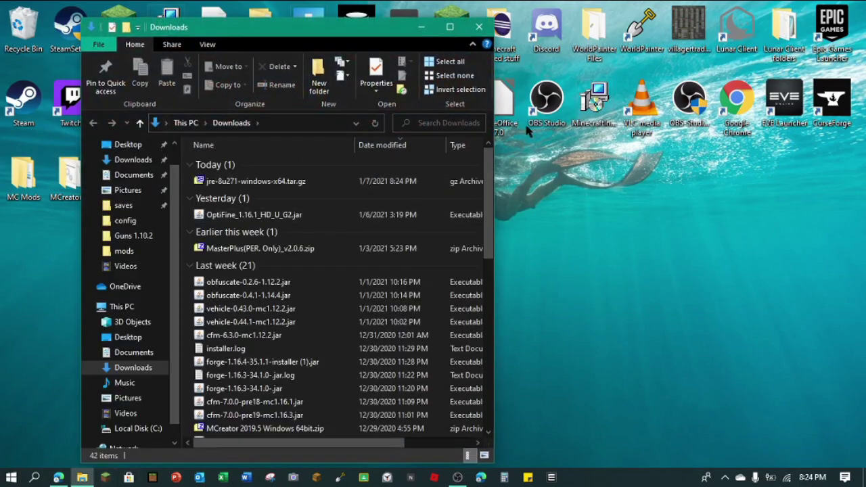
{"action": "left_click", "coordinate": [478, 28]}
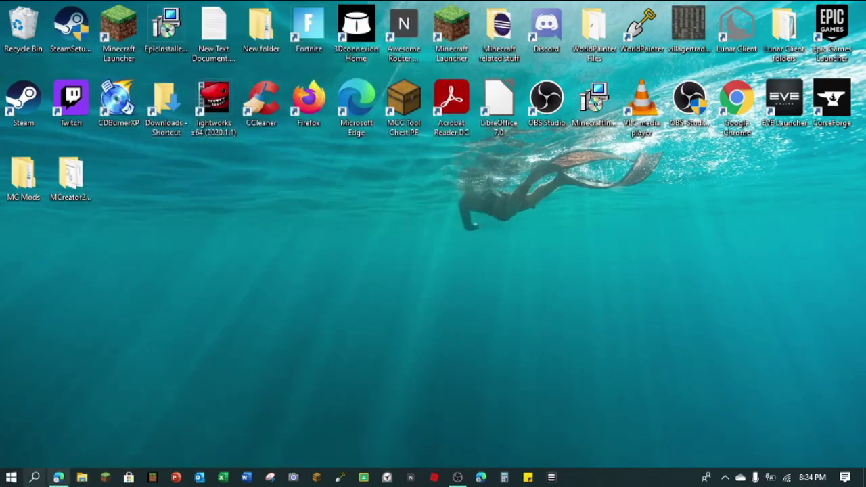
{"action": "left_click", "coordinate": [35, 478]}
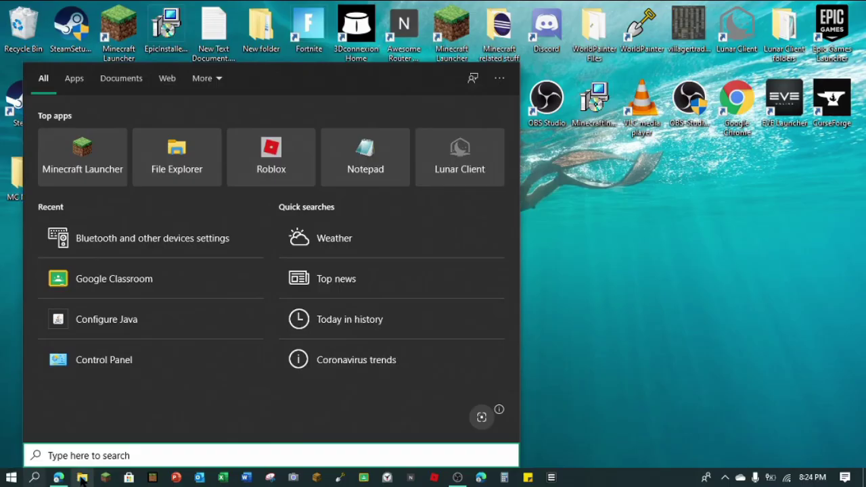
{"action": "type", "text": "file"}
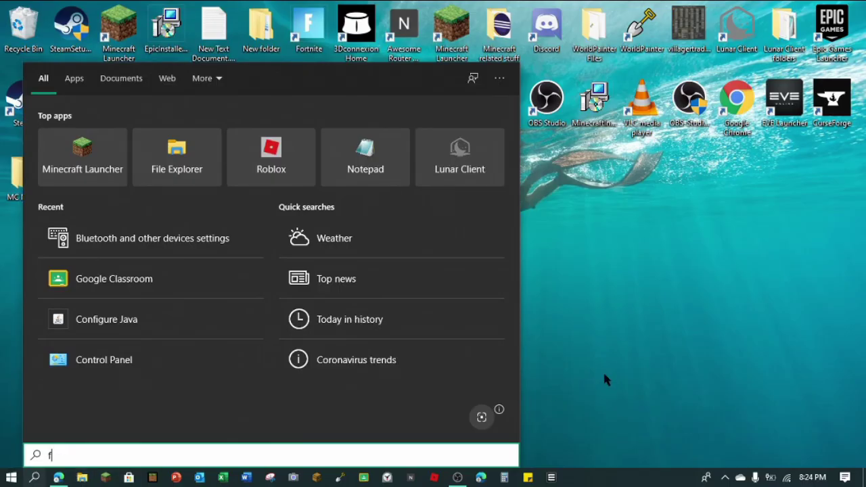
{"action": "left_click", "coordinate": [147, 145]}
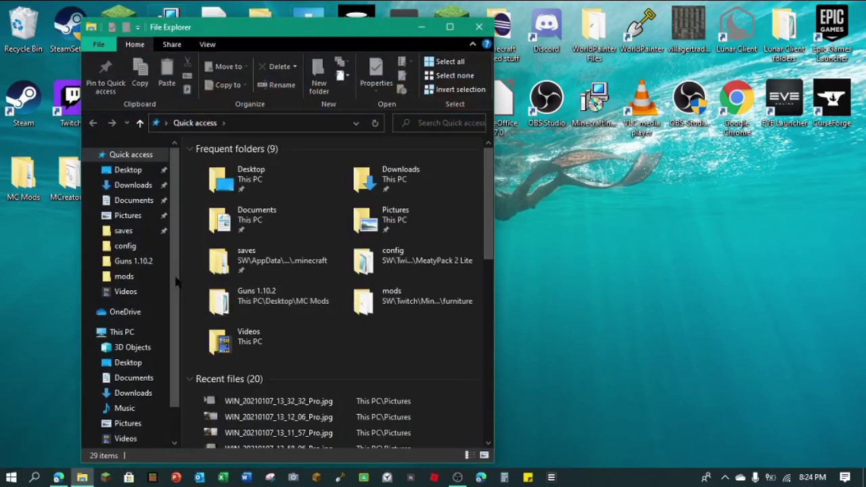
{"action": "left_click", "coordinate": [144, 185]}
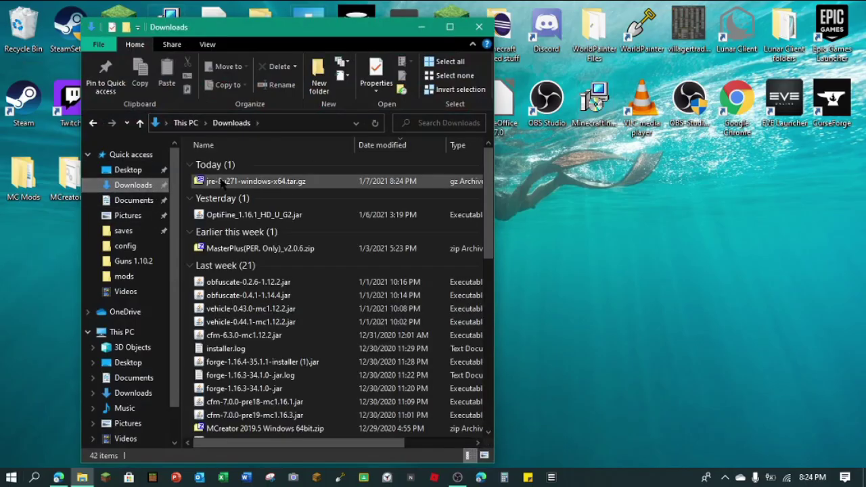
{"action": "left_click_drag", "start_coordinate": [217, 185], "coordinate": [594, 199]}
{"action": "left_click", "coordinate": [648, 301]}
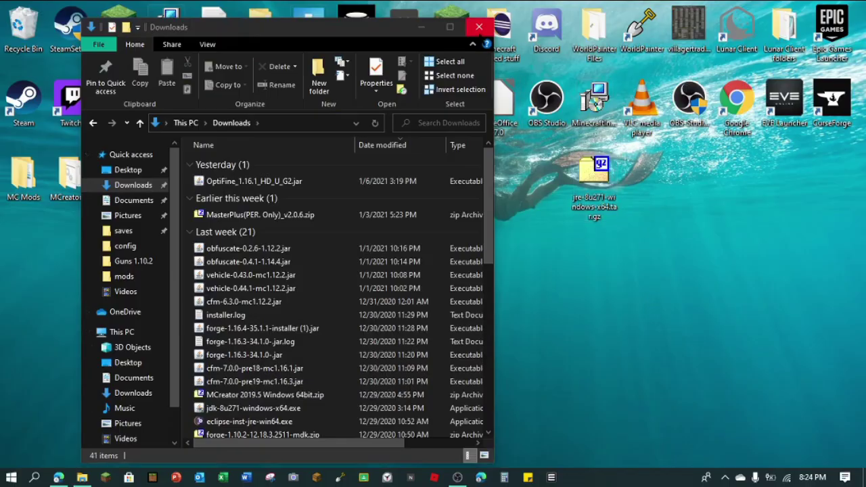
{"action": "key", "text": "super+d"}
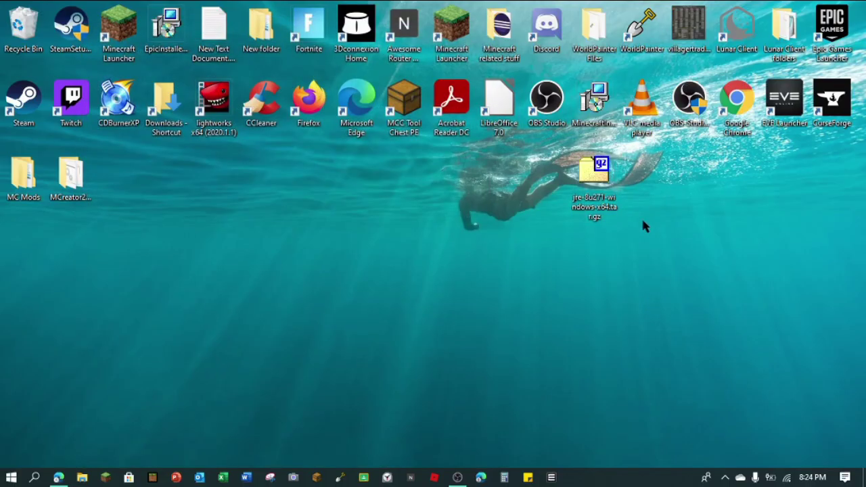
Step: Extract jre-8u271-windows-x64.tar.gz with 7-Zip directly onto the desktop
{"action": "left_click", "coordinate": [594, 180]}
{"action": "right_click", "coordinate": [587, 179]}
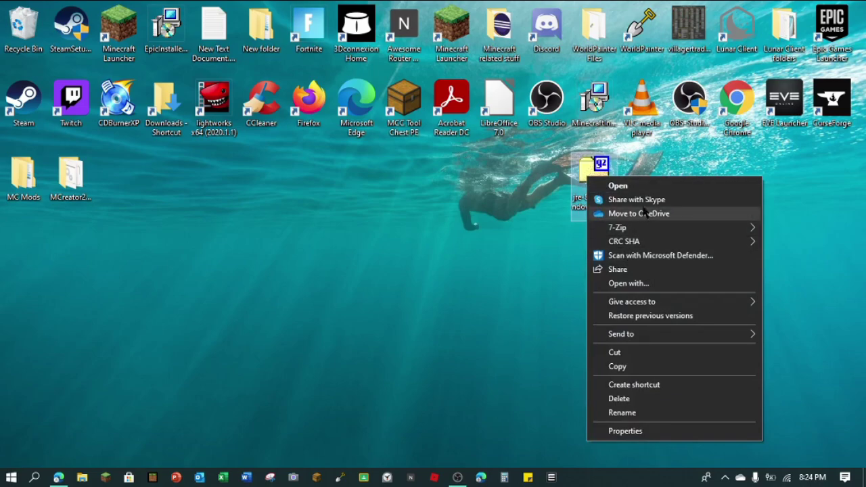
{"action": "mouse_move", "coordinate": [612, 230]}
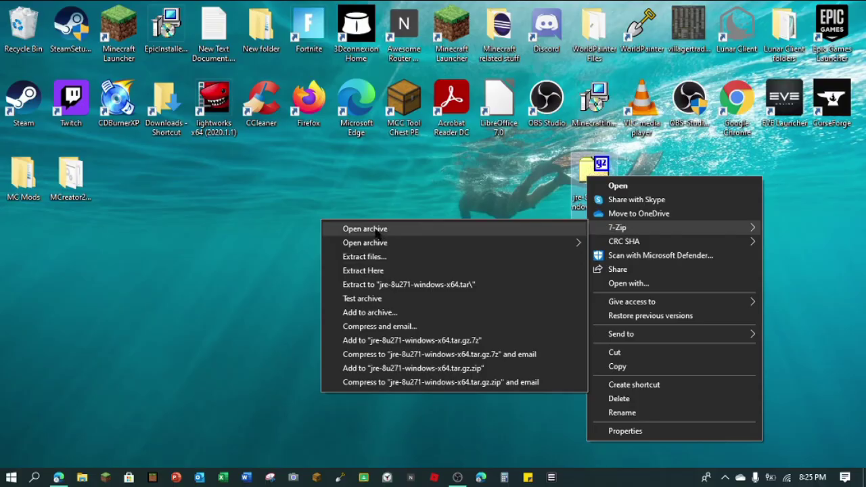
{"action": "left_click", "coordinate": [369, 271]}
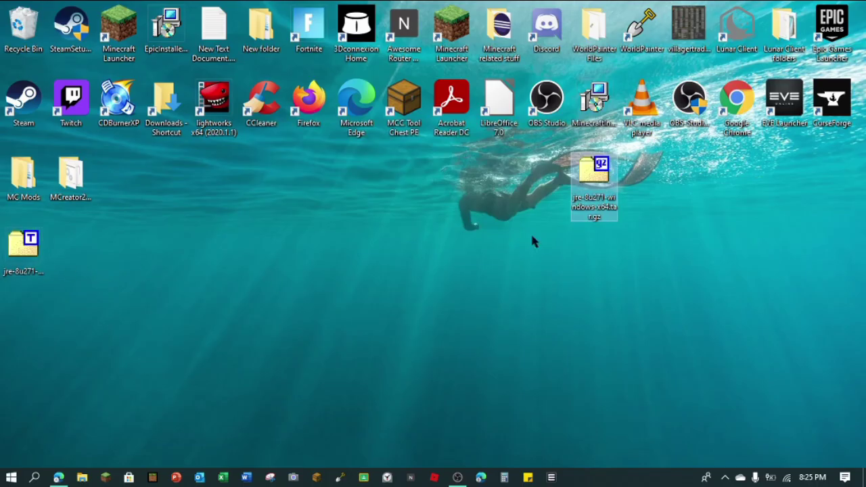
Step: Extract the jre1.8.0_271 folder from the tar archive to the desktop and close the archive
{"action": "double_click", "coordinate": [15, 263]}
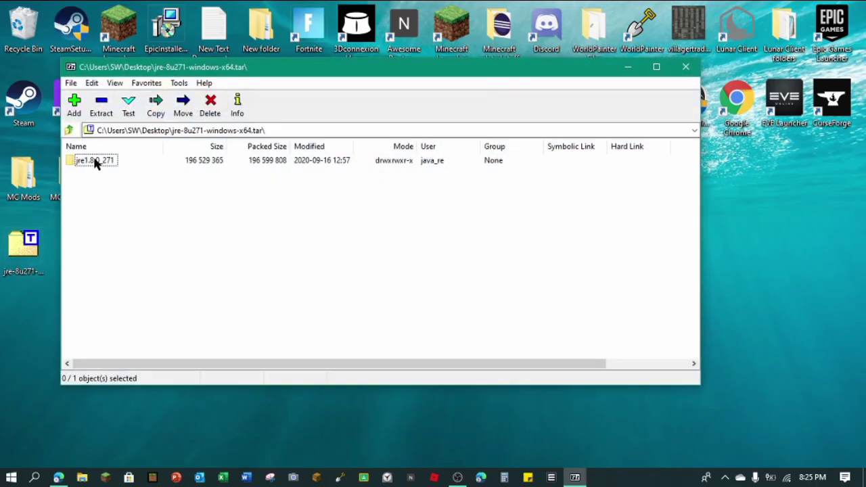
{"action": "left_click_drag", "start_coordinate": [95, 165], "coordinate": [29, 316]}
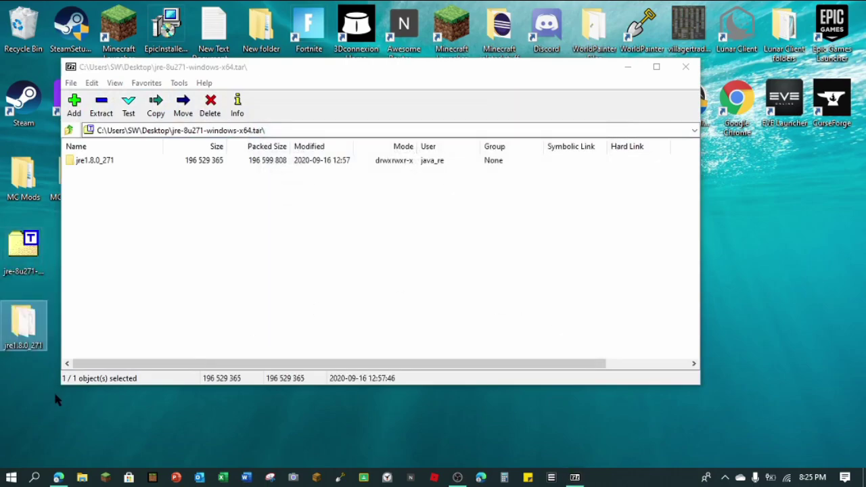
{"action": "left_click", "coordinate": [685, 67]}
Step: Delete the leftover .tar and .tar.gz archives from the desktop, and check the contents of the jre1.8.0_271 folder
{"action": "left_click_drag", "start_coordinate": [23, 245], "coordinate": [26, 21]}
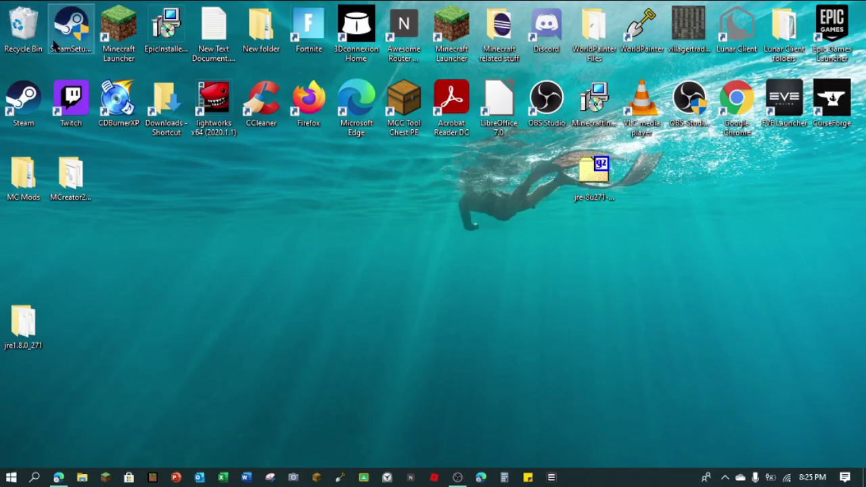
{"action": "left_click_drag", "start_coordinate": [595, 172], "coordinate": [23, 26]}
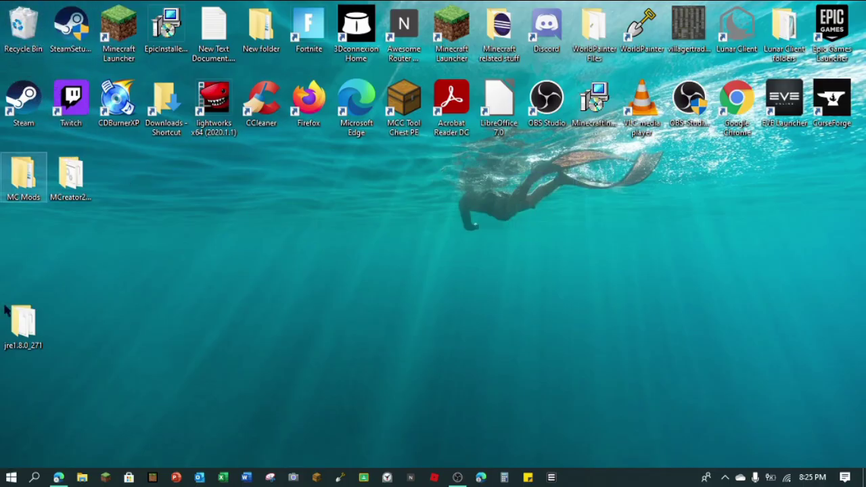
{"action": "double_click", "coordinate": [23, 323]}
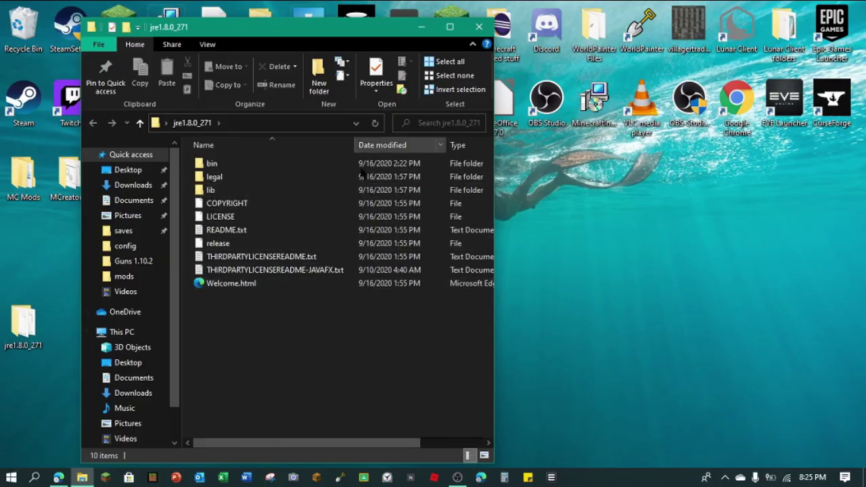
{"action": "left_click", "coordinate": [479, 27]}
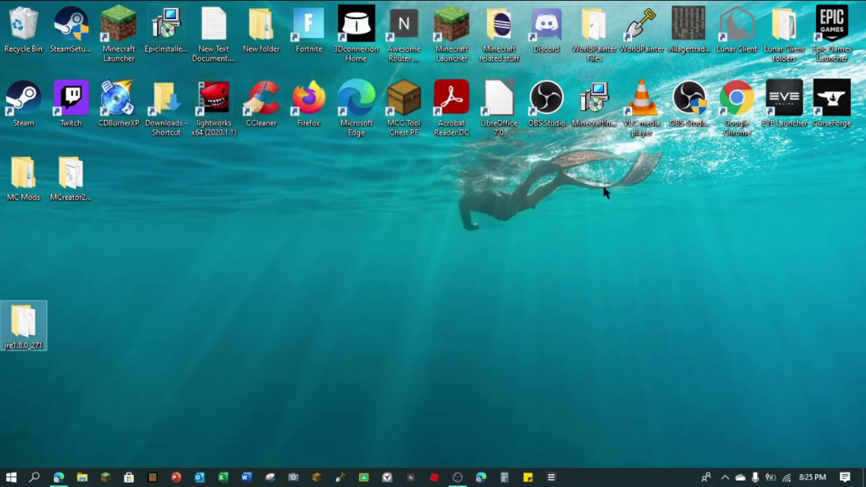
Step: Launch WorldPainter and exit its updater without downloading the new version
{"action": "double_click", "coordinate": [645, 27]}
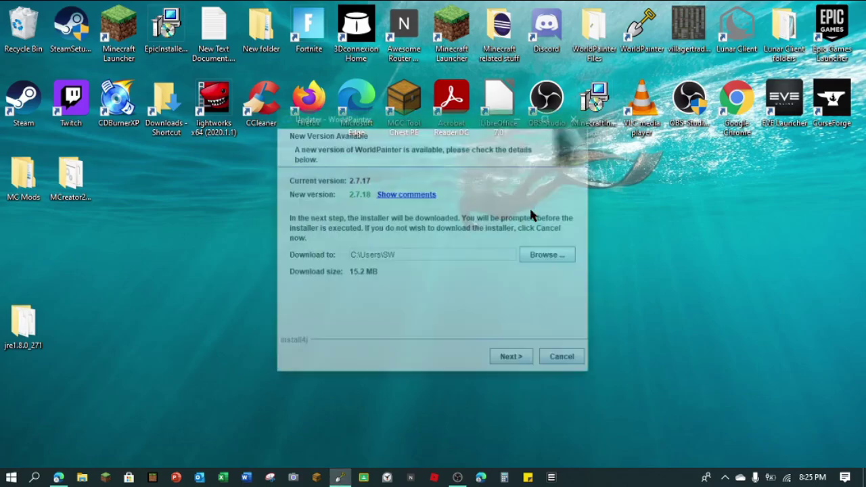
{"action": "left_click", "coordinate": [564, 362]}
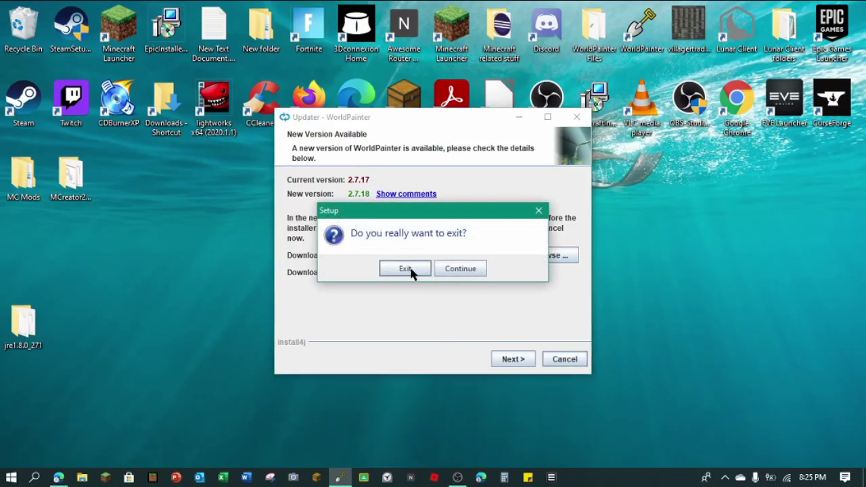
{"action": "left_click", "coordinate": [408, 269]}
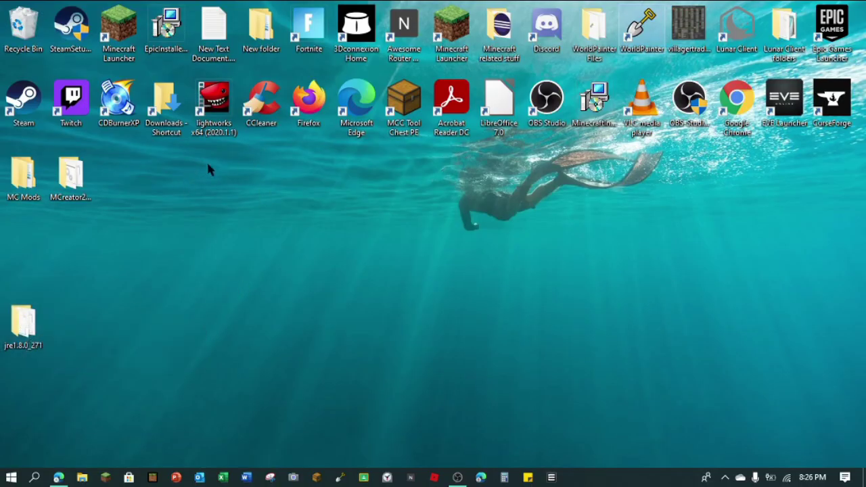
Step: View the Desktop folder in File Explorer, and move the jre1.8.0_271 folder icon to an empty area of the desktop
{"action": "left_click", "coordinate": [82, 477]}
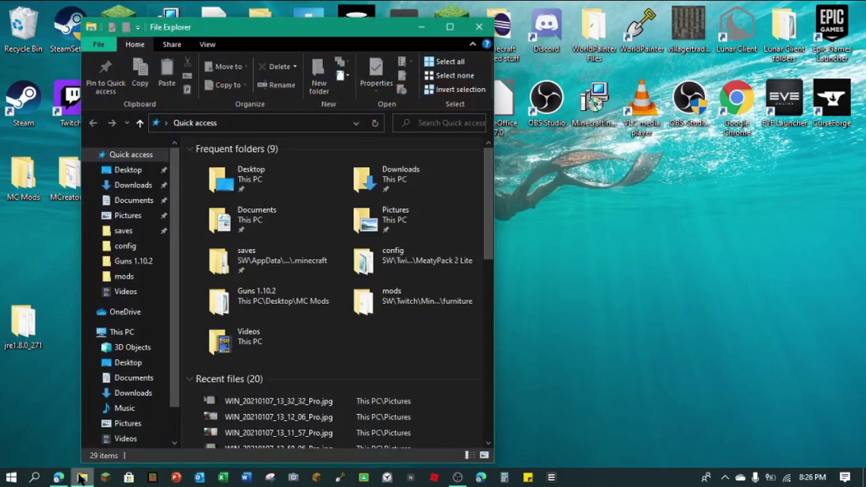
{"action": "left_click", "coordinate": [138, 172]}
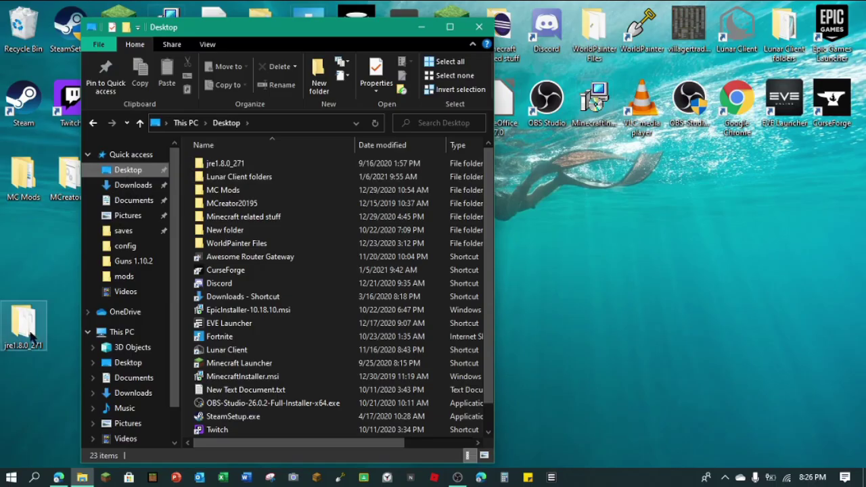
{"action": "left_click", "coordinate": [480, 28]}
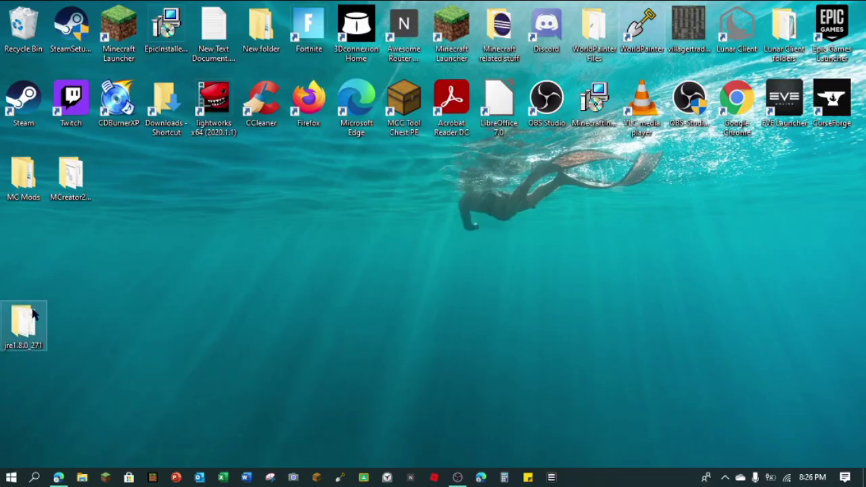
{"action": "left_click_drag", "start_coordinate": [20, 316], "coordinate": [262, 254]}
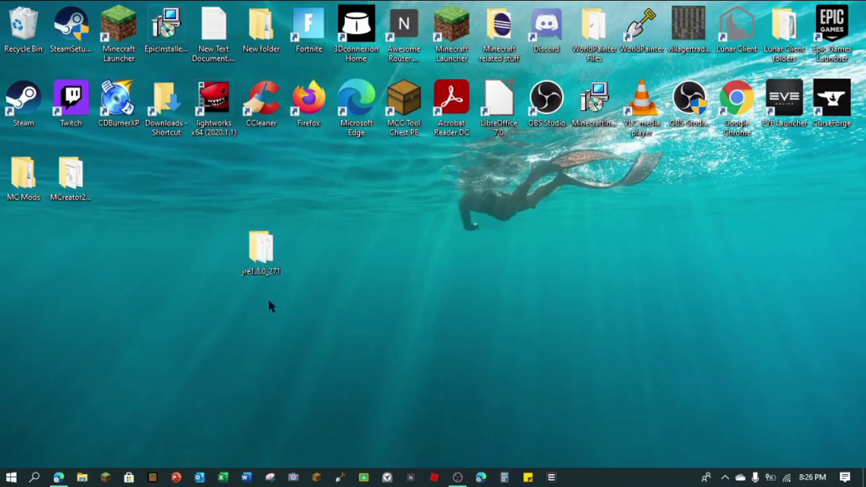
{"action": "left_click", "coordinate": [439, 247]}
{"action": "right_click", "coordinate": [168, 205]}
{"action": "mouse_move", "coordinate": [268, 314]}
{"action": "left_click", "coordinate": [411, 208]}
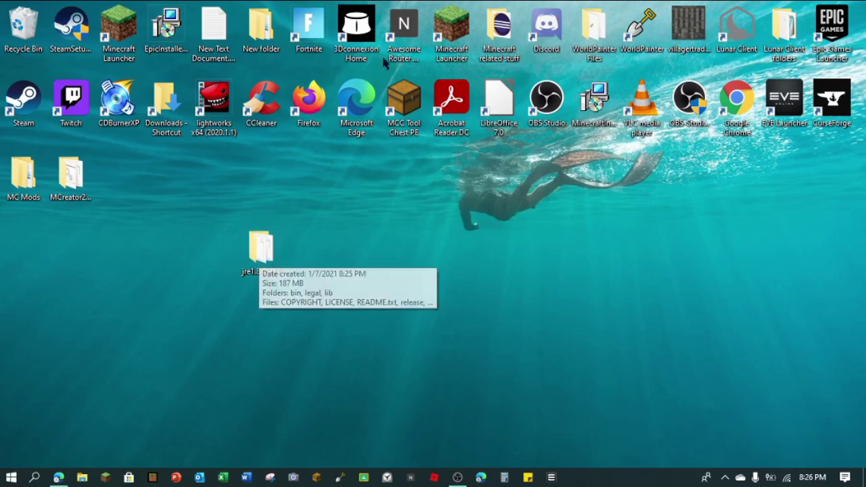
Step: Create a new folder named "wqep;" inside the desktop's Minecraft related stuff folder
{"action": "double_click", "coordinate": [504, 38]}
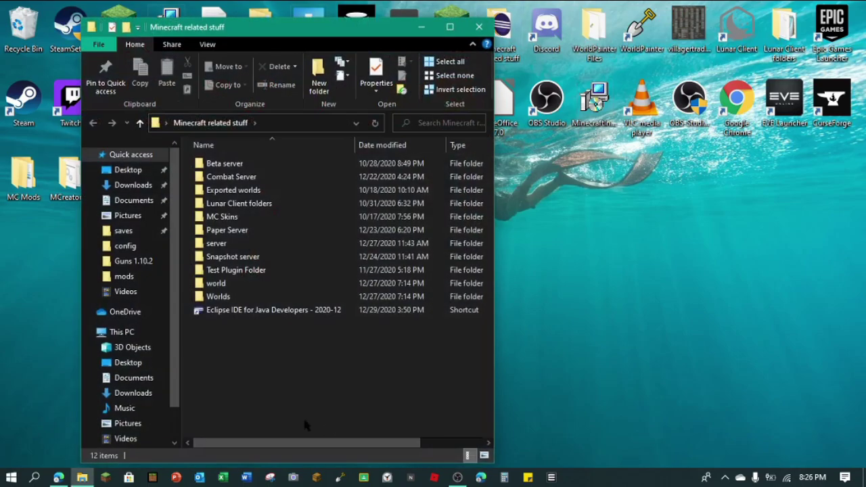
{"action": "right_click", "coordinate": [258, 389]}
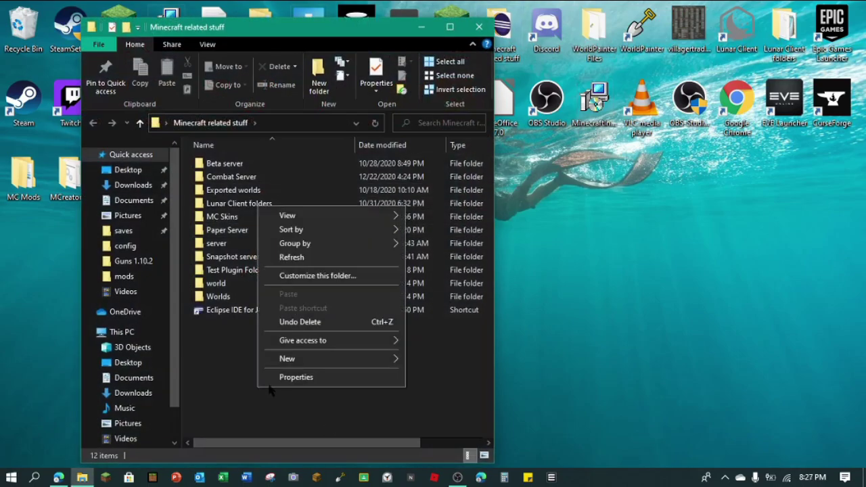
{"action": "mouse_move", "coordinate": [322, 358]}
{"action": "left_click", "coordinate": [452, 202]}
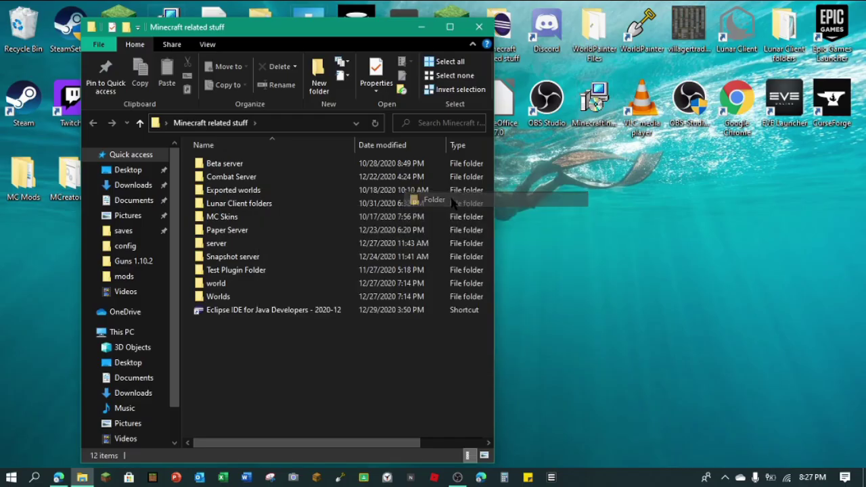
{"action": "key", "text": "BackSpace"}
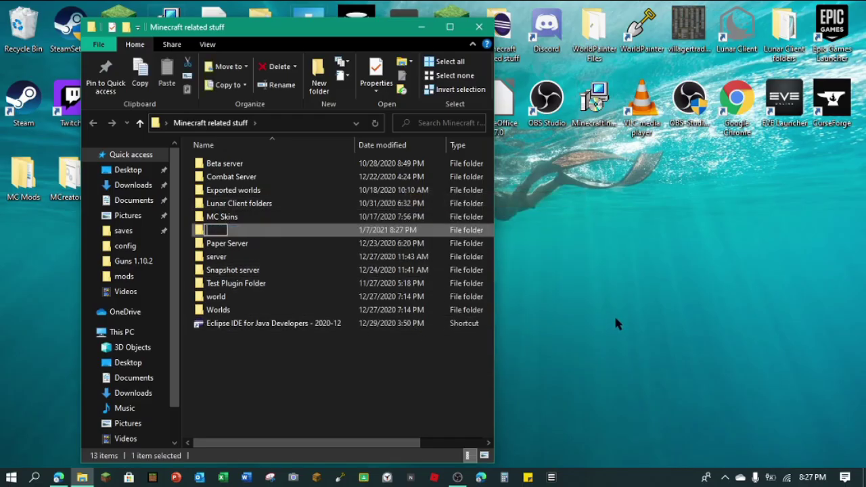
{"action": "type", "text": "wqep;"}
{"action": "left_click", "coordinate": [562, 340]}
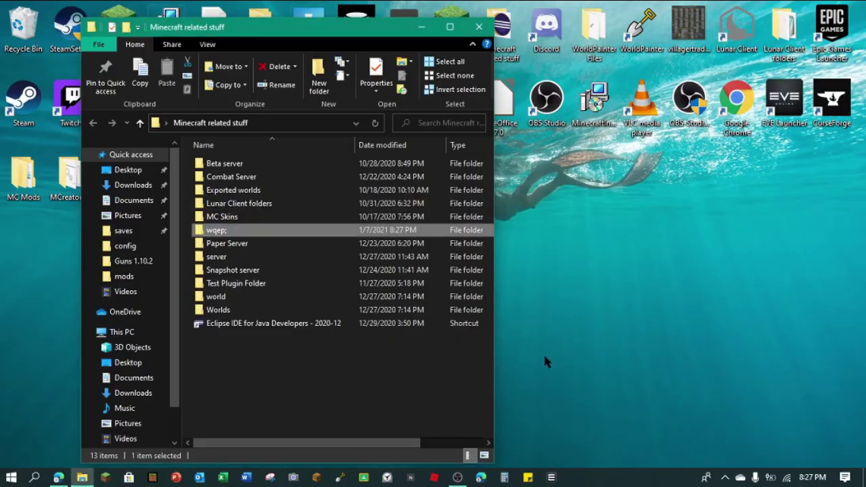
{"action": "left_click", "coordinate": [640, 379]}
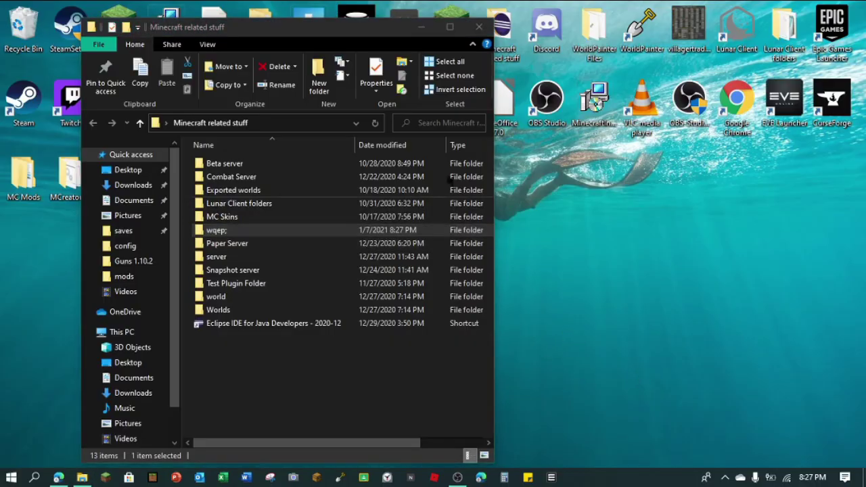
Step: Move the jre1.8.0_271 folder from the desktop into the wqep; folder and view the contents of wqep;
{"action": "left_click_drag", "start_coordinate": [192, 27], "coordinate": [545, 40]}
{"action": "left_click_drag", "start_coordinate": [261, 252], "coordinate": [608, 245]}
{"action": "double_click", "coordinate": [607, 246]}
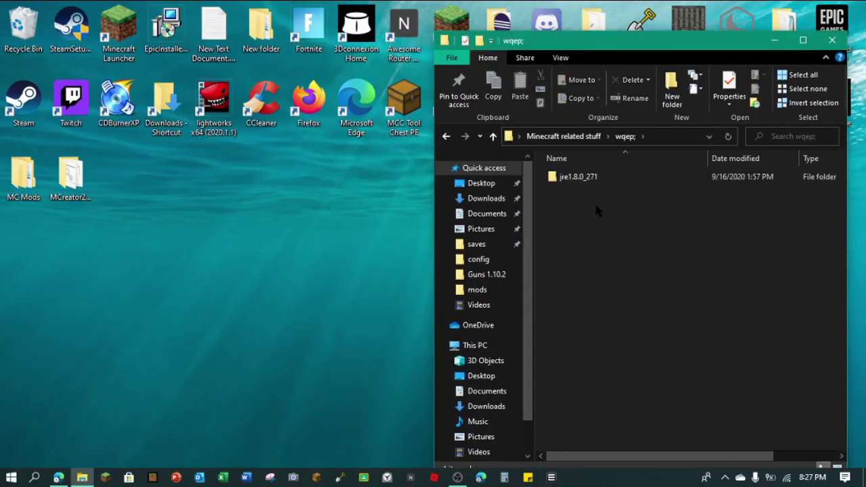
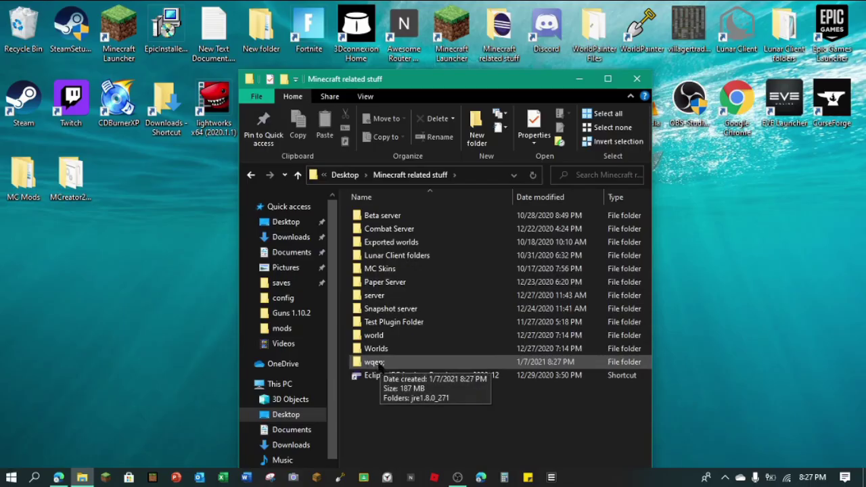
Step: Open the bin folder of jre1.8.0_271 inside wqep; and locate java.exe among its files
{"action": "double_click", "coordinate": [378, 363]}
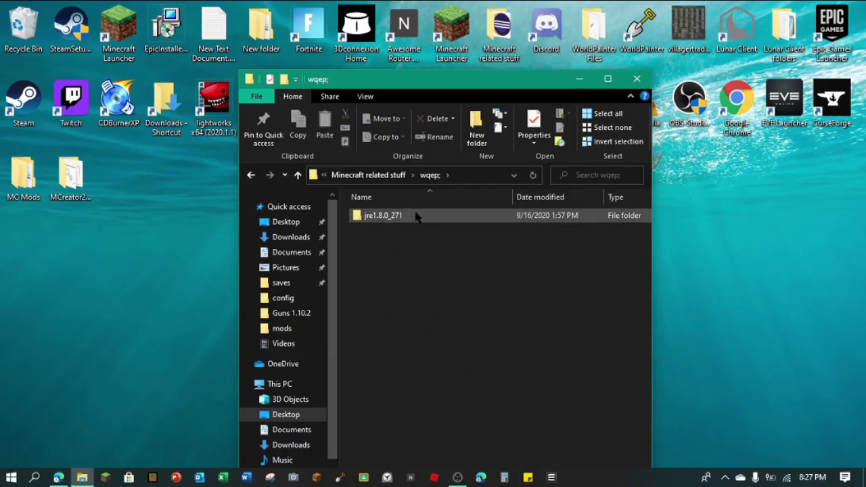
{"action": "double_click", "coordinate": [384, 216]}
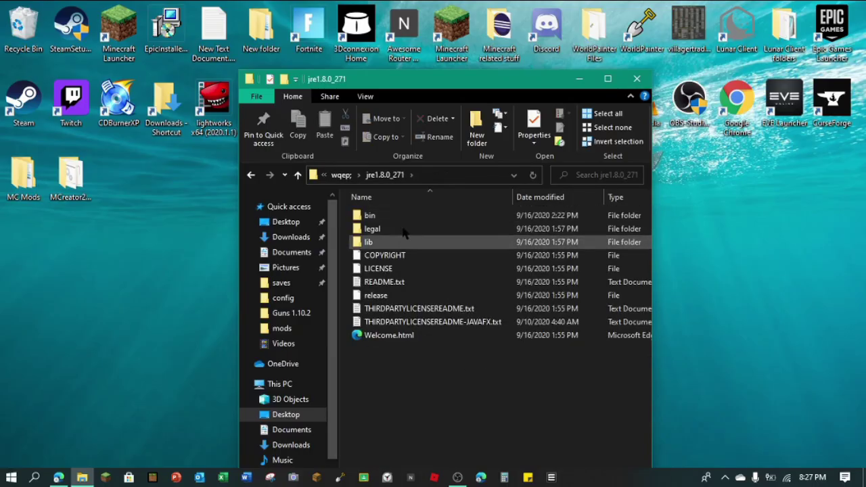
{"action": "double_click", "coordinate": [378, 216]}
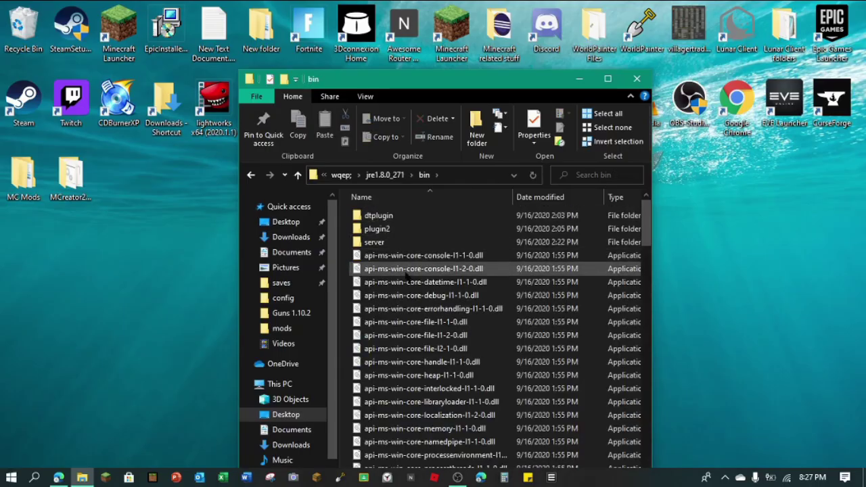
{"action": "scroll", "coordinate": [408, 283], "scroll_direction": "down", "scroll_amount": 3}
{"action": "scroll", "coordinate": [408, 283], "scroll_direction": "down", "scroll_amount": 20}
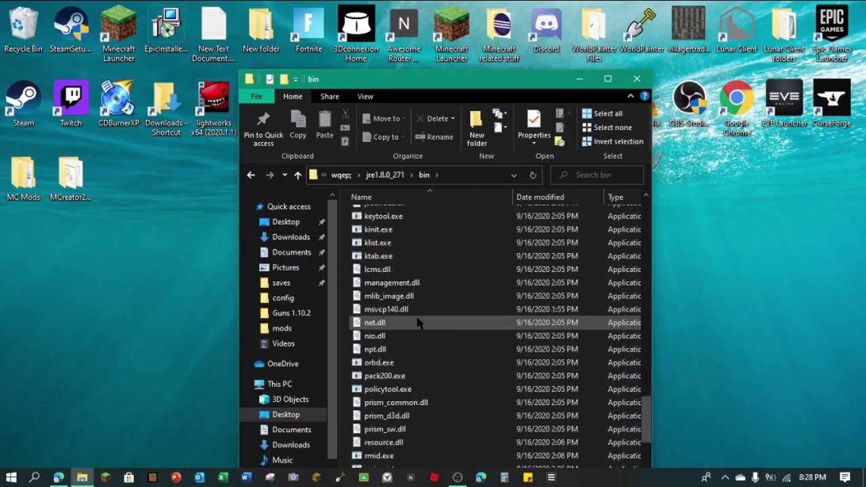
{"action": "scroll", "coordinate": [419, 324], "scroll_direction": "down", "scroll_amount": 3}
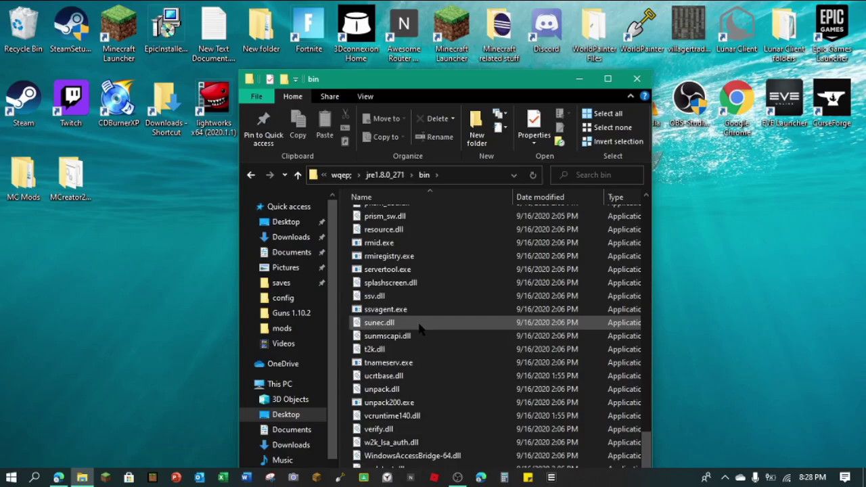
{"action": "left_click_drag", "start_coordinate": [559, 84], "coordinate": [555, 20]}
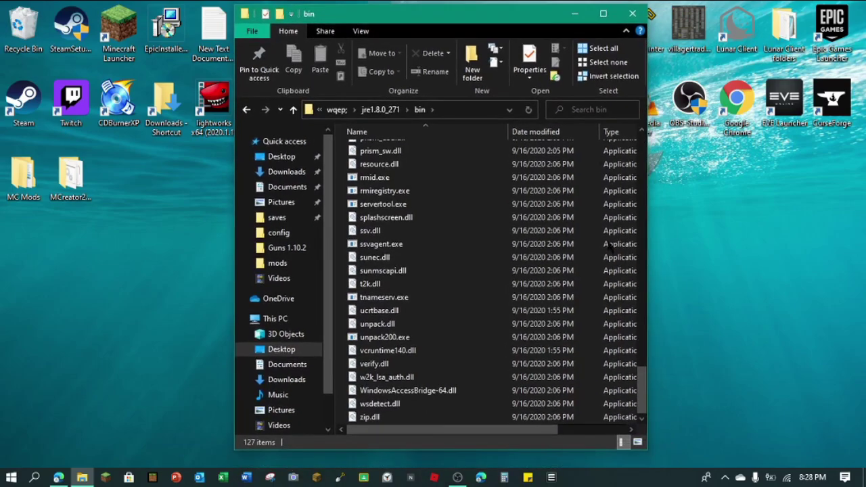
{"action": "scroll", "coordinate": [546, 368], "scroll_direction": "up", "scroll_amount": 1}
{"action": "scroll", "coordinate": [546, 368], "scroll_direction": "up", "scroll_amount": 12}
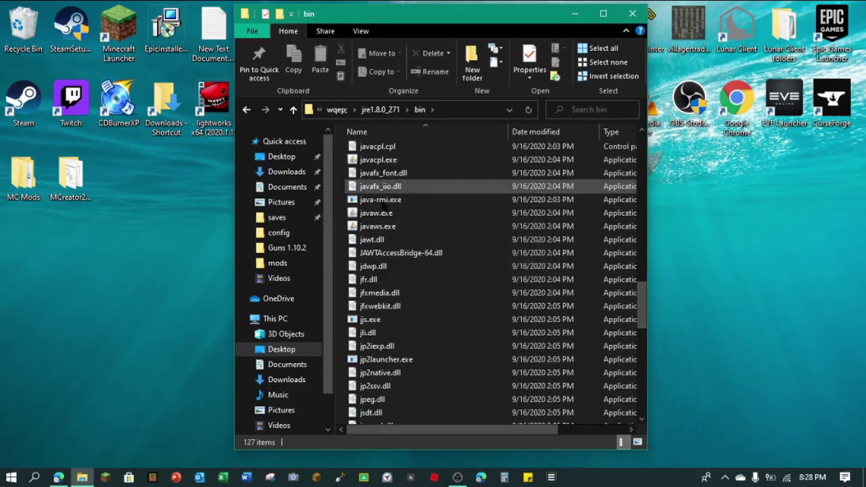
{"action": "scroll", "coordinate": [415, 180], "scroll_direction": "up", "scroll_amount": 2}
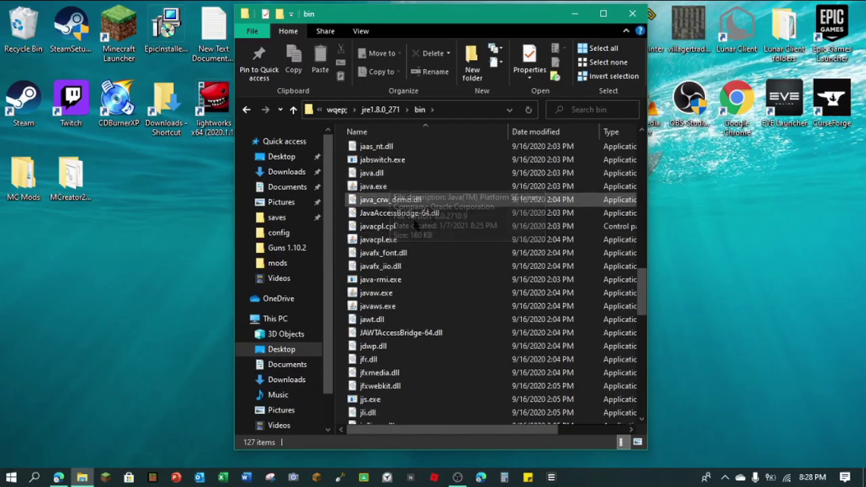
{"action": "scroll", "coordinate": [439, 285], "scroll_direction": "up", "scroll_amount": 2}
{"action": "scroll", "coordinate": [439, 286], "scroll_direction": "up", "scroll_amount": 2}
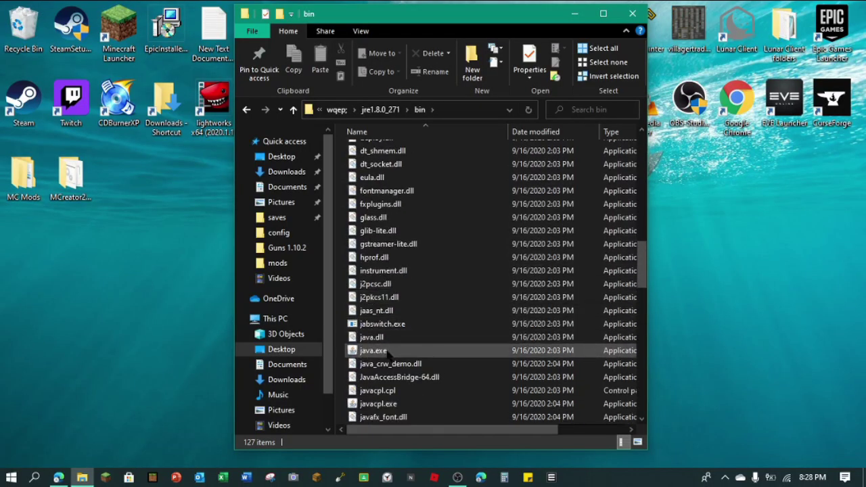
{"action": "mouse_move", "coordinate": [390, 353]}
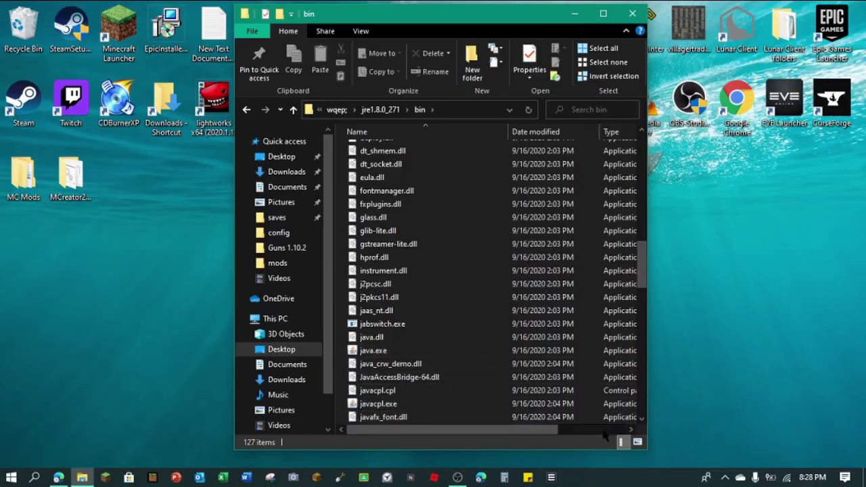
Step: Look through the rest of the bin folder's files, return to java.exe to check its details, and close the window
{"action": "scroll", "coordinate": [454, 374], "scroll_direction": "up", "scroll_amount": 4}
{"action": "scroll", "coordinate": [450, 379], "scroll_direction": "up", "scroll_amount": 12}
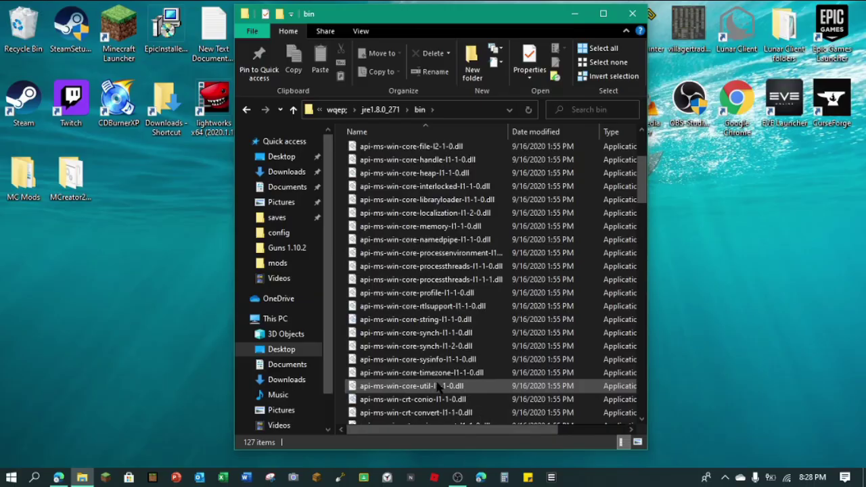
{"action": "scroll", "coordinate": [535, 364], "scroll_direction": "down", "scroll_amount": 13}
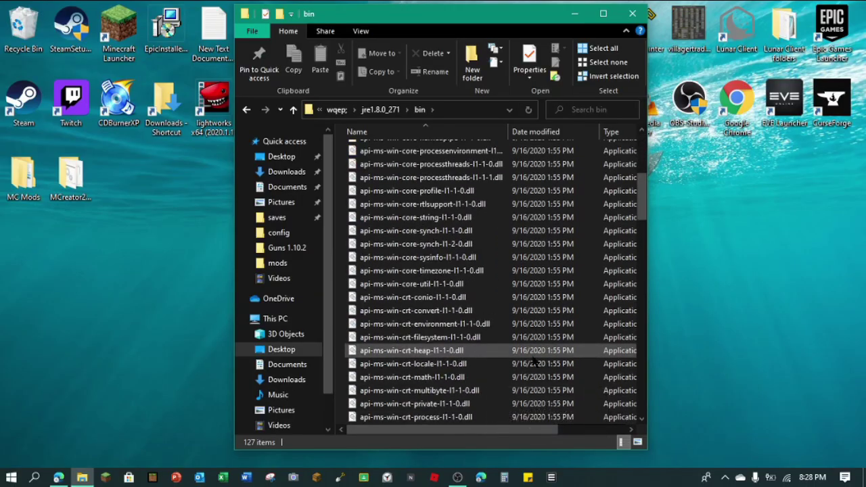
{"action": "scroll", "coordinate": [535, 364], "scroll_direction": "down", "scroll_amount": 6}
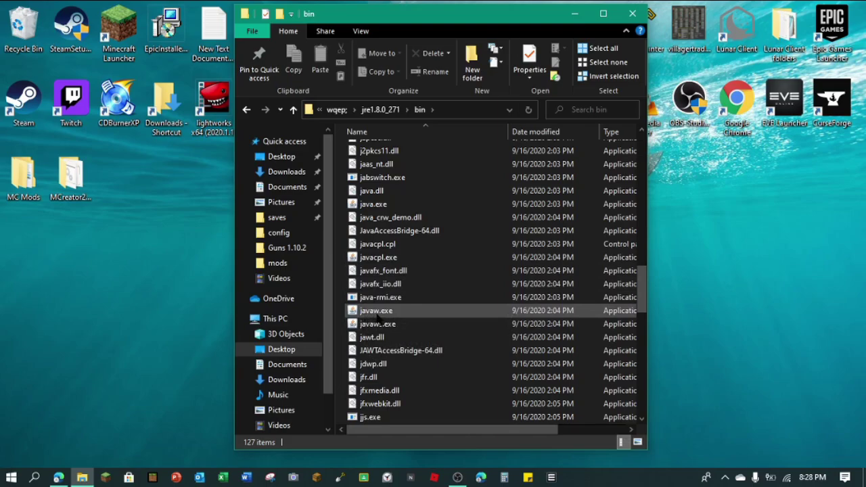
{"action": "scroll", "coordinate": [499, 378], "scroll_direction": "down", "scroll_amount": 2}
{"action": "scroll", "coordinate": [499, 379], "scroll_direction": "down", "scroll_amount": 5}
{"action": "scroll", "coordinate": [499, 383], "scroll_direction": "up", "scroll_amount": 12}
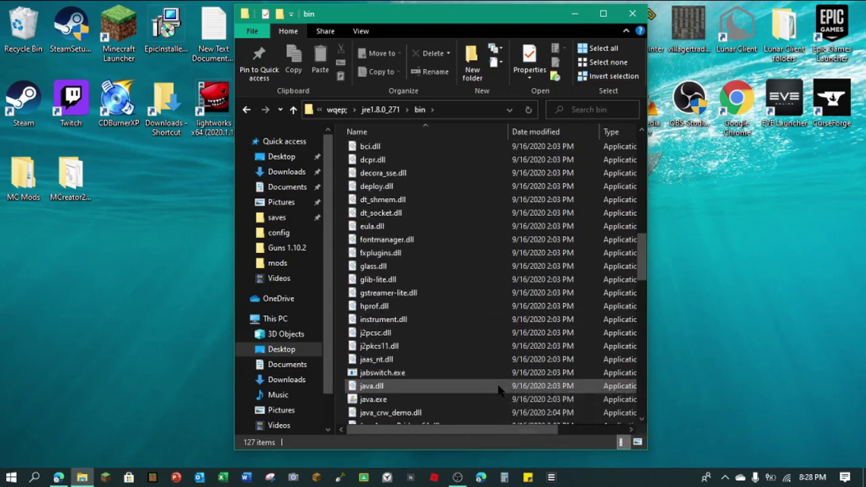
{"action": "scroll", "coordinate": [489, 391], "scroll_direction": "down", "scroll_amount": 1}
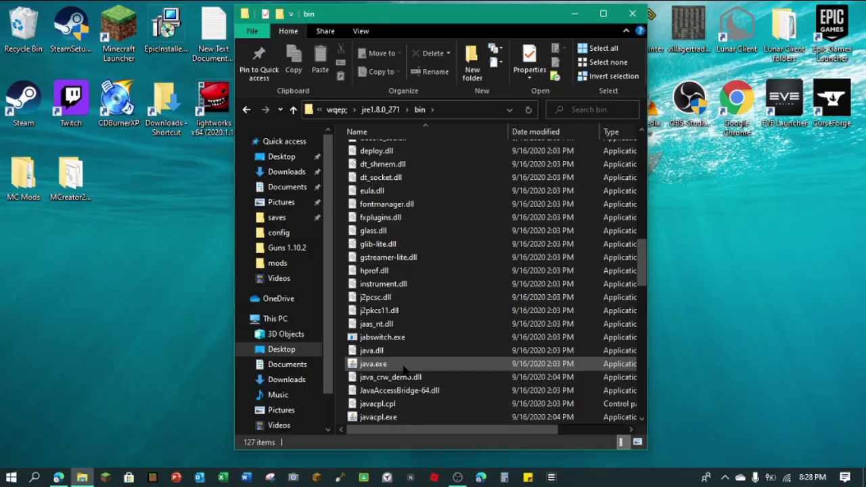
{"action": "mouse_move", "coordinate": [406, 368]}
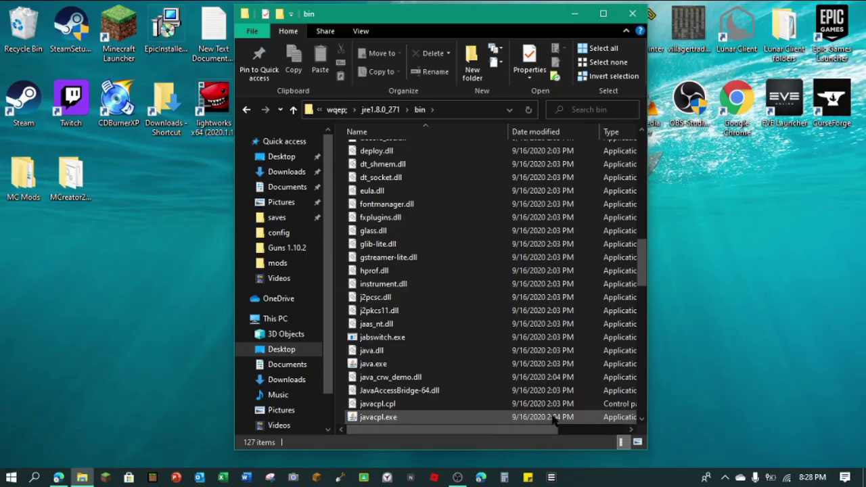
{"action": "left_click", "coordinate": [631, 14]}
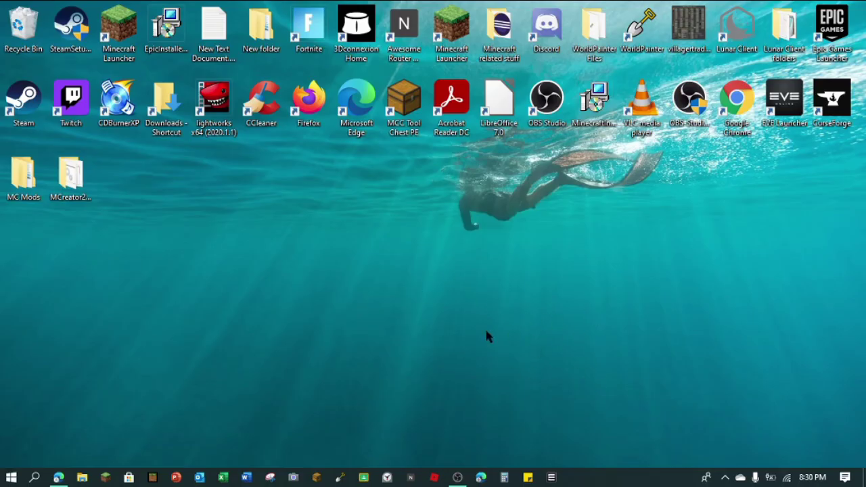
Step: Reopen File Explorer and go from Desktop through Minecraft related stuff, wqep; and jre1.8.0_271 to the bin folder
{"action": "left_click", "coordinate": [81, 478]}
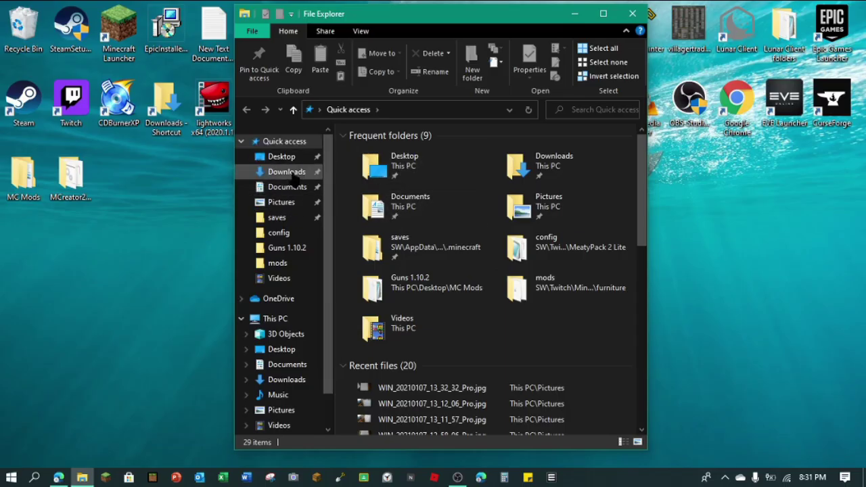
{"action": "left_click", "coordinate": [282, 156]}
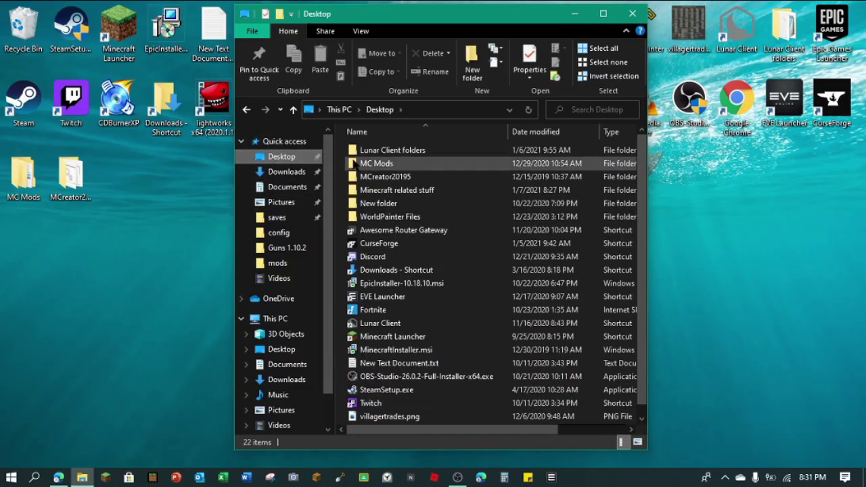
{"action": "double_click", "coordinate": [404, 191]}
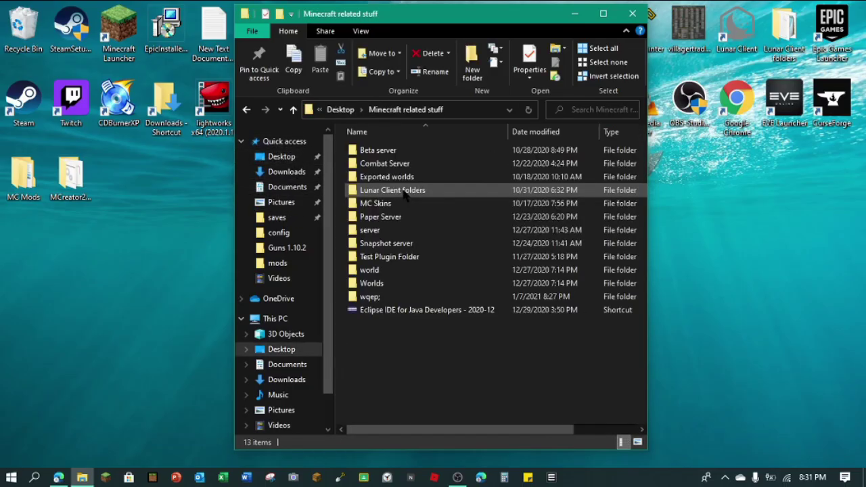
{"action": "double_click", "coordinate": [372, 297]}
{"action": "double_click", "coordinate": [416, 150]}
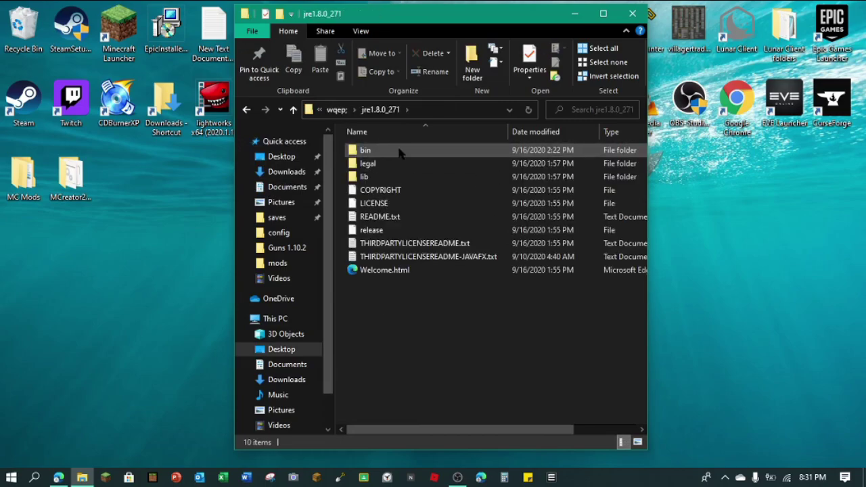
{"action": "double_click", "coordinate": [399, 151]}
Step: Find java.exe in the bin folder, view its file details, and minimize the window
{"action": "scroll", "coordinate": [404, 206], "scroll_direction": "down", "scroll_amount": 11}
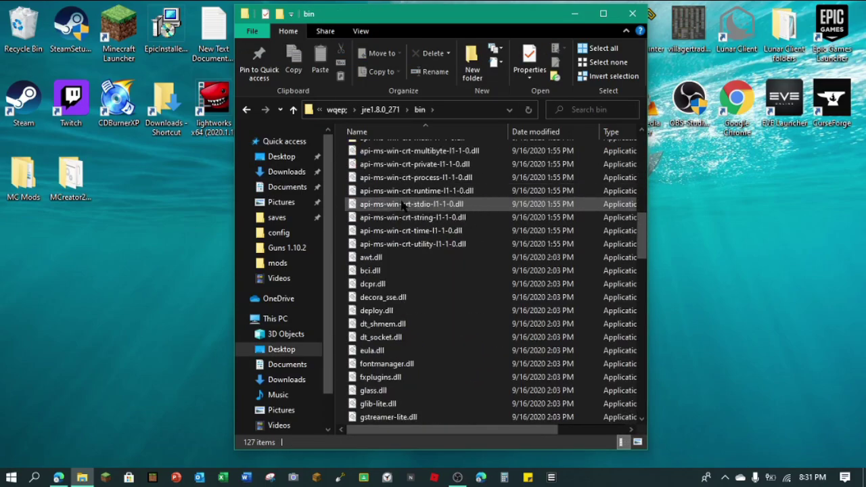
{"action": "scroll", "coordinate": [404, 207], "scroll_direction": "down", "scroll_amount": 2}
{"action": "scroll", "coordinate": [406, 217], "scroll_direction": "up", "scroll_amount": 8}
{"action": "scroll", "coordinate": [411, 221], "scroll_direction": "up", "scroll_amount": 7}
{"action": "scroll", "coordinate": [408, 222], "scroll_direction": "down", "scroll_amount": 5}
{"action": "scroll", "coordinate": [408, 222], "scroll_direction": "down", "scroll_amount": 13}
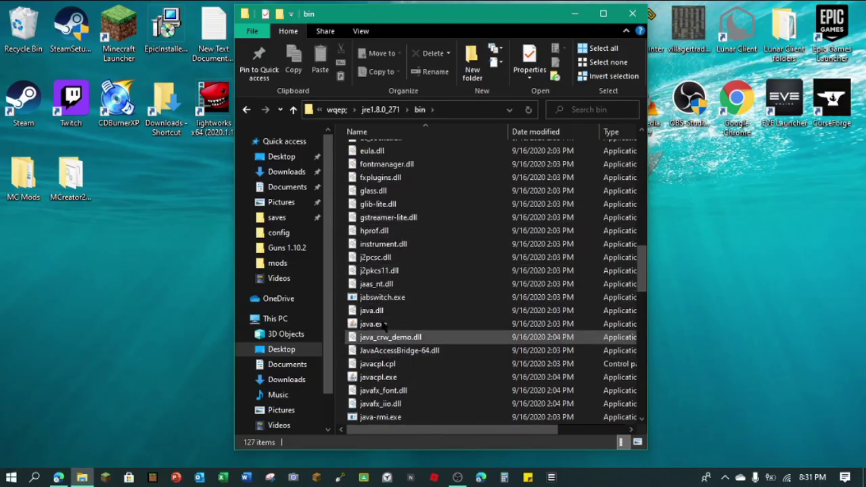
{"action": "mouse_move", "coordinate": [375, 328]}
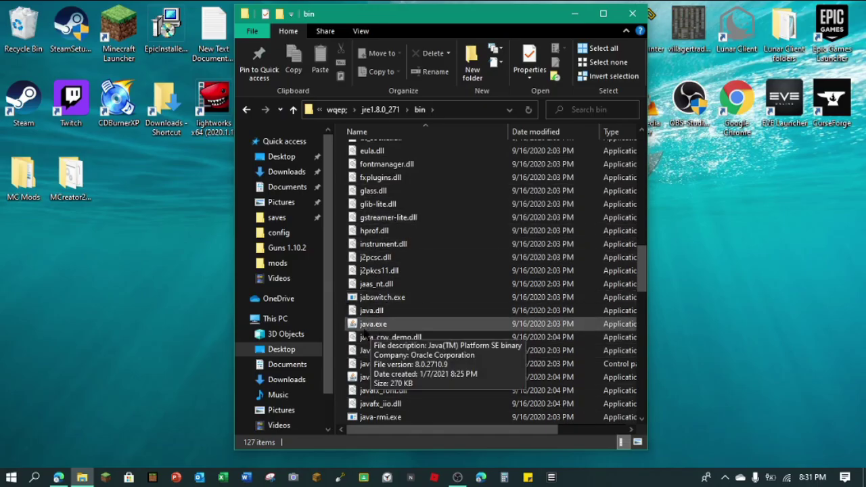
{"action": "scroll", "coordinate": [373, 342], "scroll_direction": "down", "scroll_amount": 1}
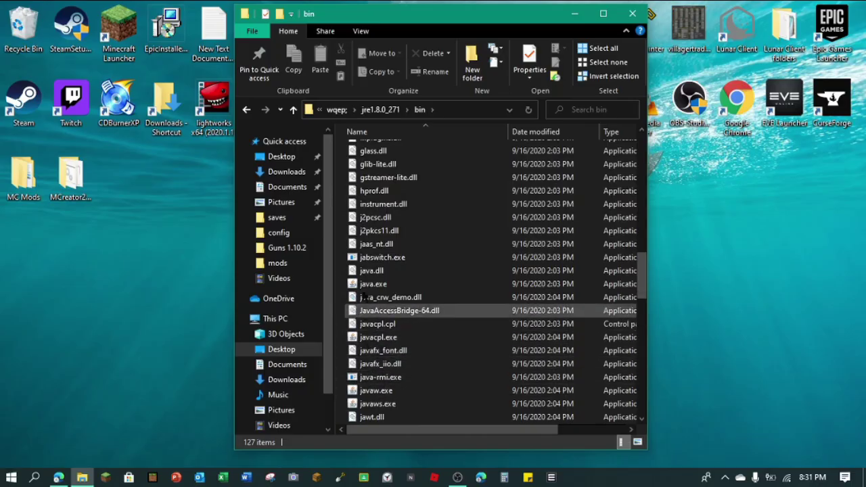
{"action": "mouse_move", "coordinate": [371, 289]}
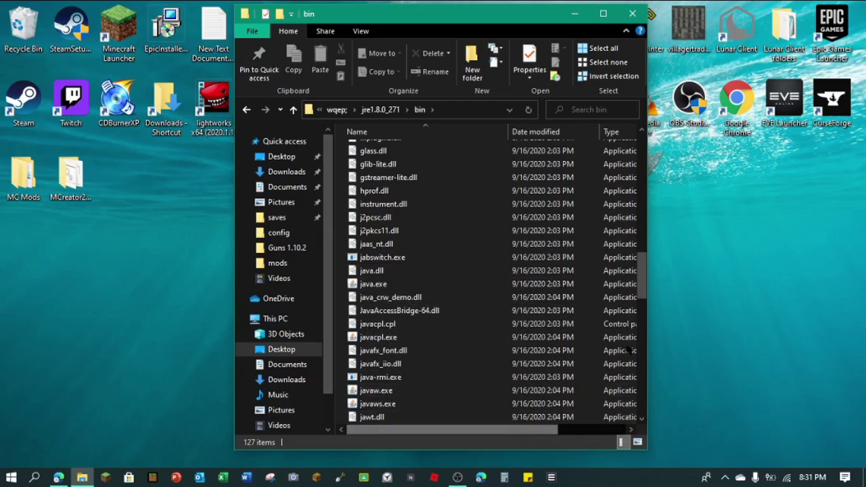
{"action": "left_click", "coordinate": [575, 15]}
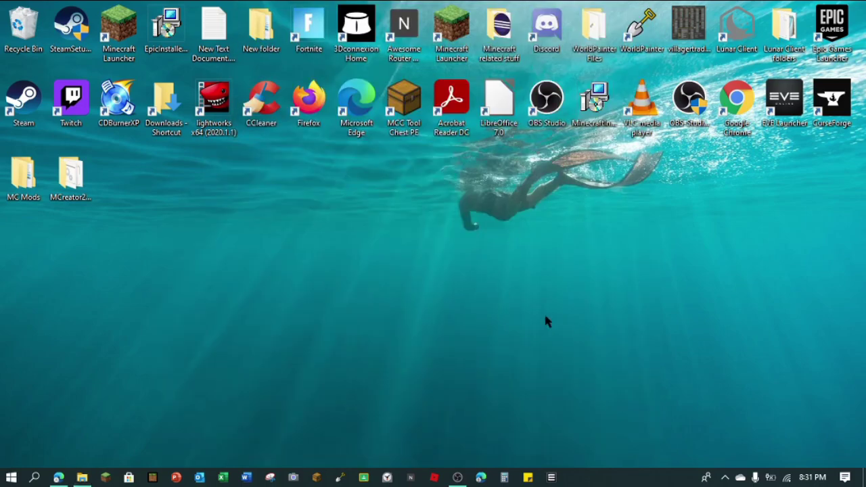